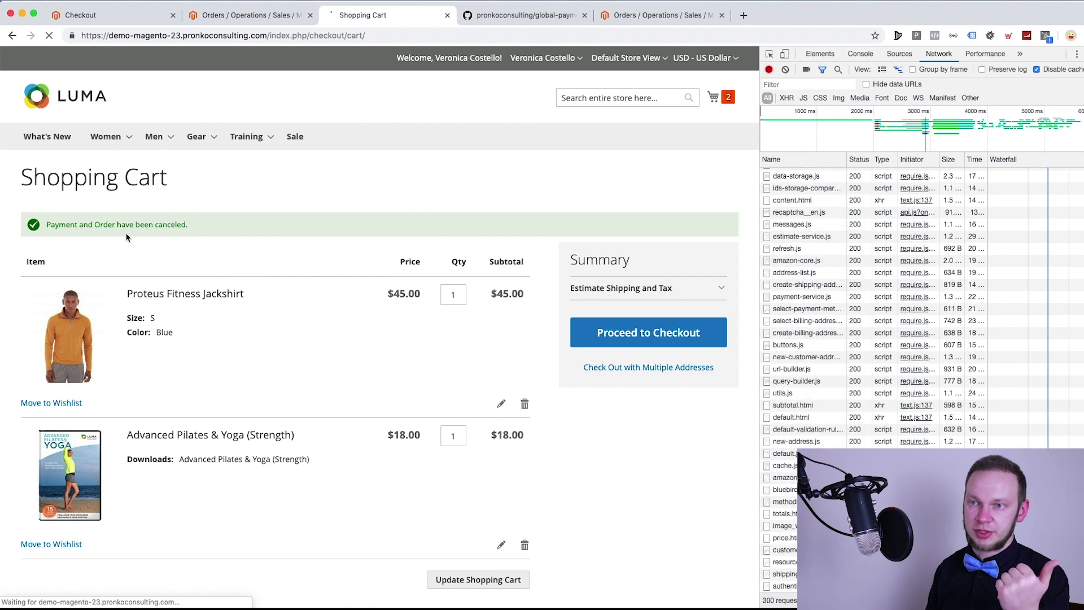
Proceed from the shopping cart through shipping to the payment step and choose the Realex PM payment method.
{"action": "left_click", "coordinate": [191, 225]}
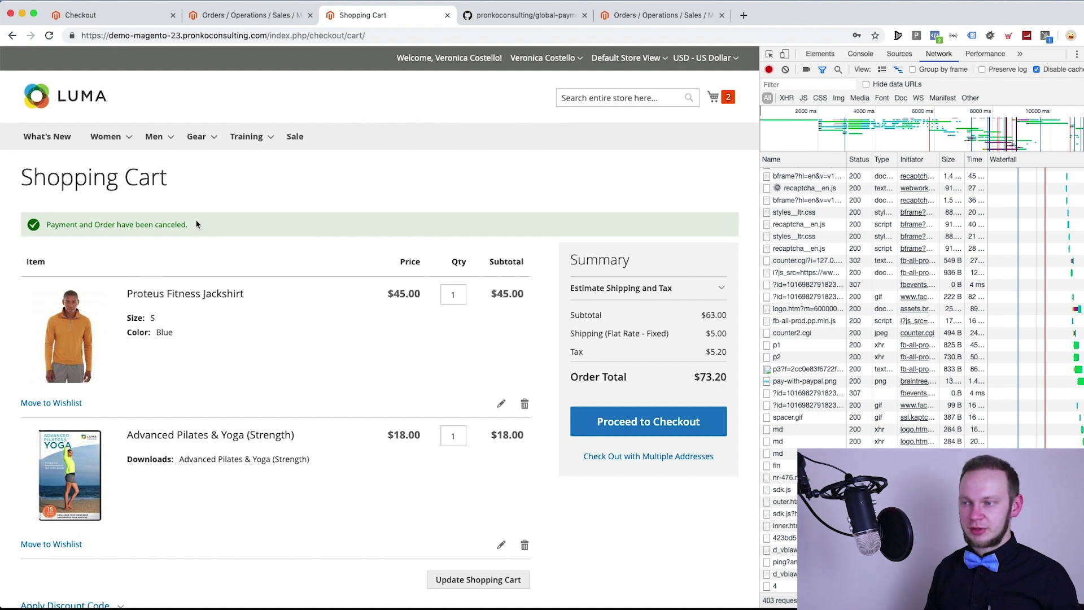
{"action": "left_click", "coordinate": [657, 428]}
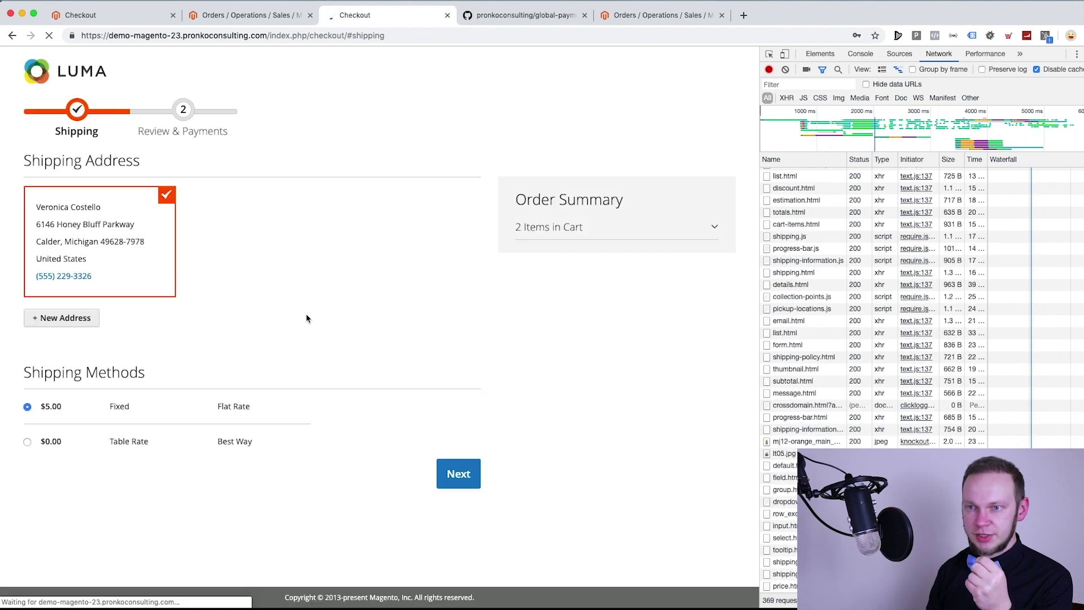
{"action": "key", "text": "Return"}
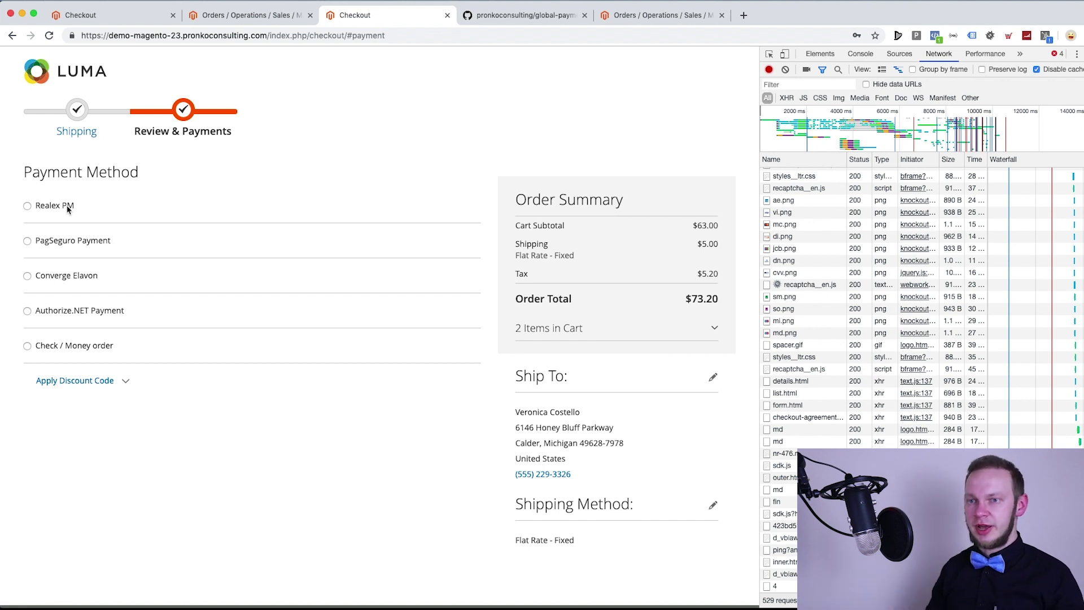
{"action": "left_click", "coordinate": [67, 207]}
Switch to the demo-magento-23 admin orders list and reload it to check the newest order's status.
{"action": "left_click", "coordinate": [658, 15]}
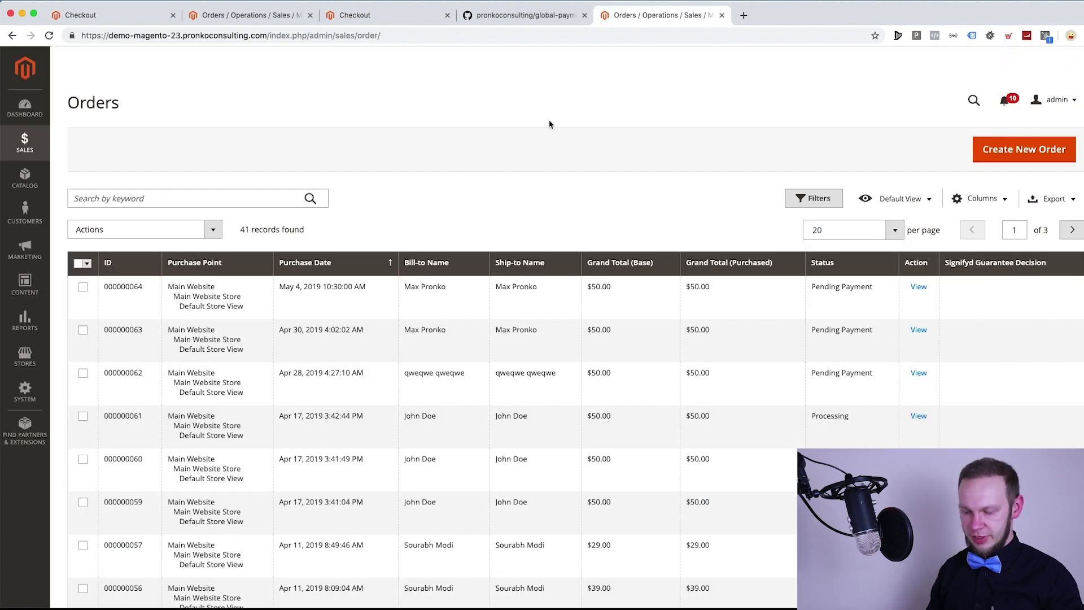
{"action": "key", "text": "super+r"}
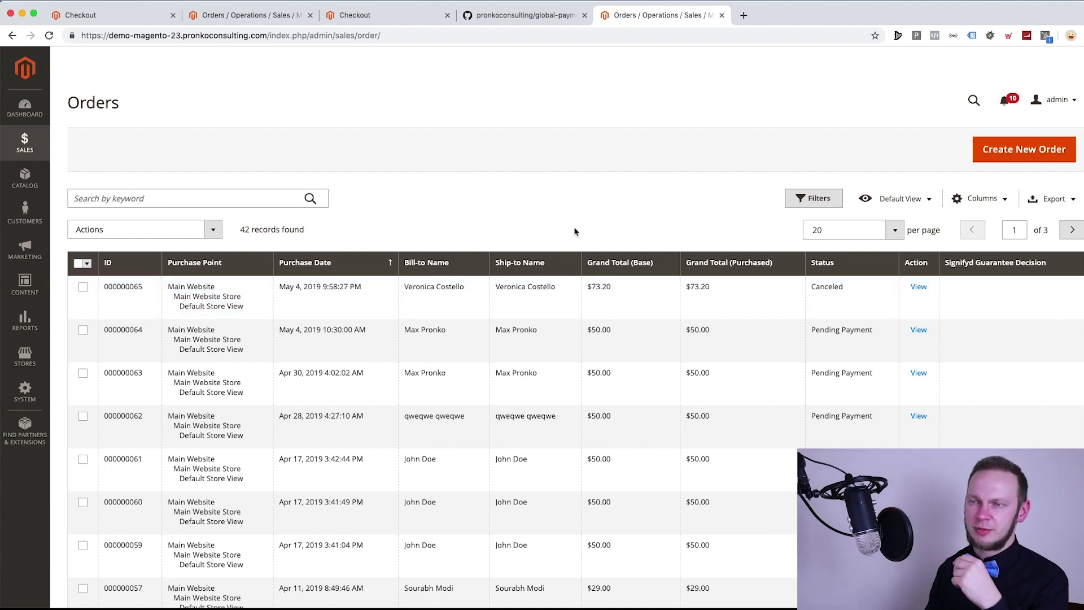
In the magento23-youtube checkout, proceed with the Hosted Payments Page method and activate the Card Number field of its payment form.
{"action": "left_click", "coordinate": [97, 15]}
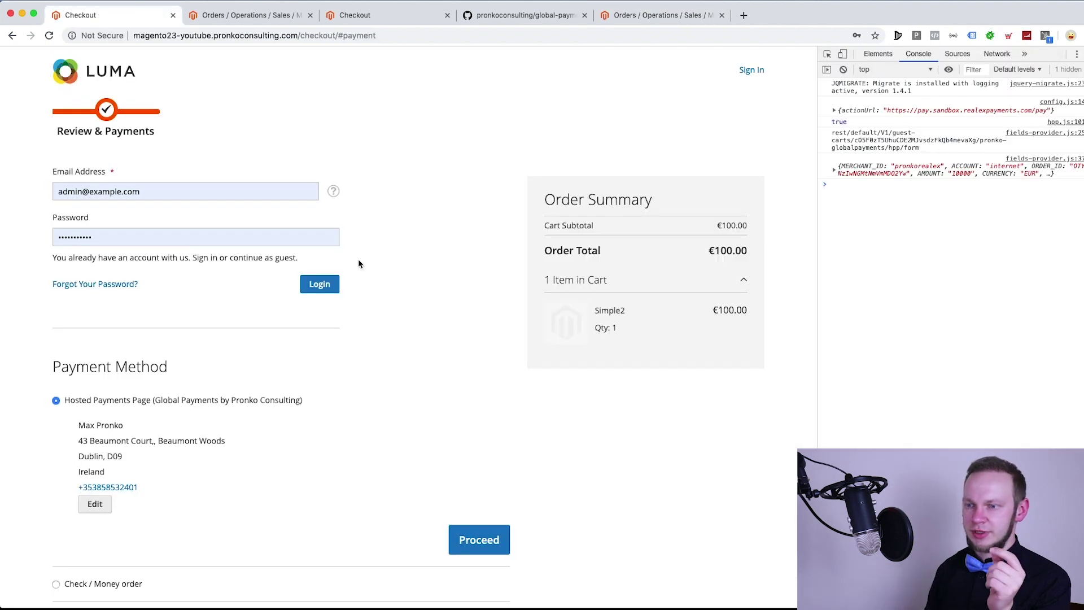
{"action": "scroll", "coordinate": [463, 443], "scroll_direction": "down", "scroll_amount": 3}
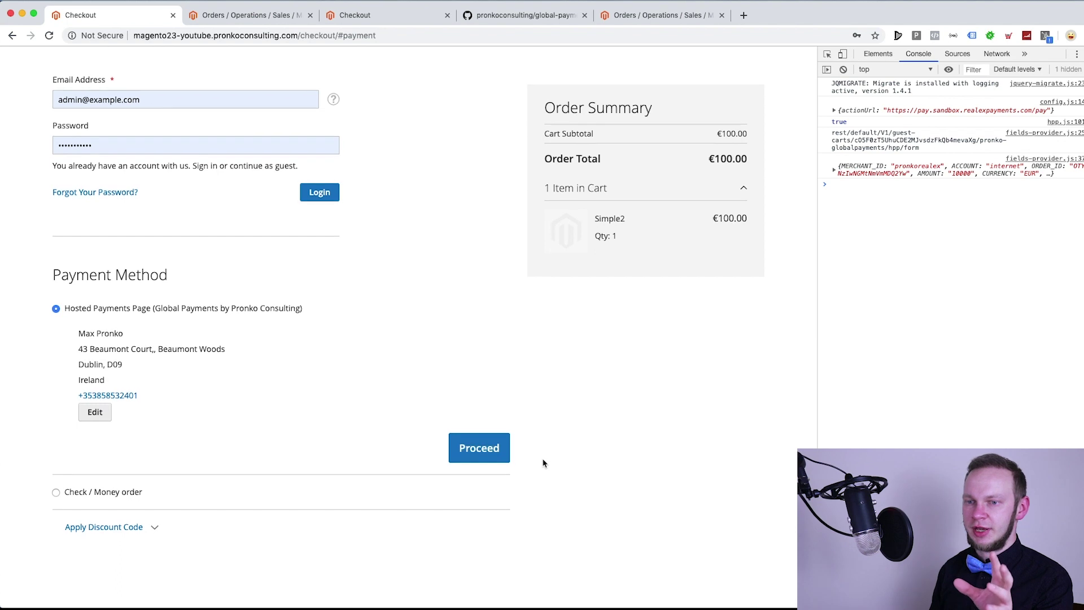
{"action": "scroll", "coordinate": [539, 462], "scroll_direction": "down", "scroll_amount": 1}
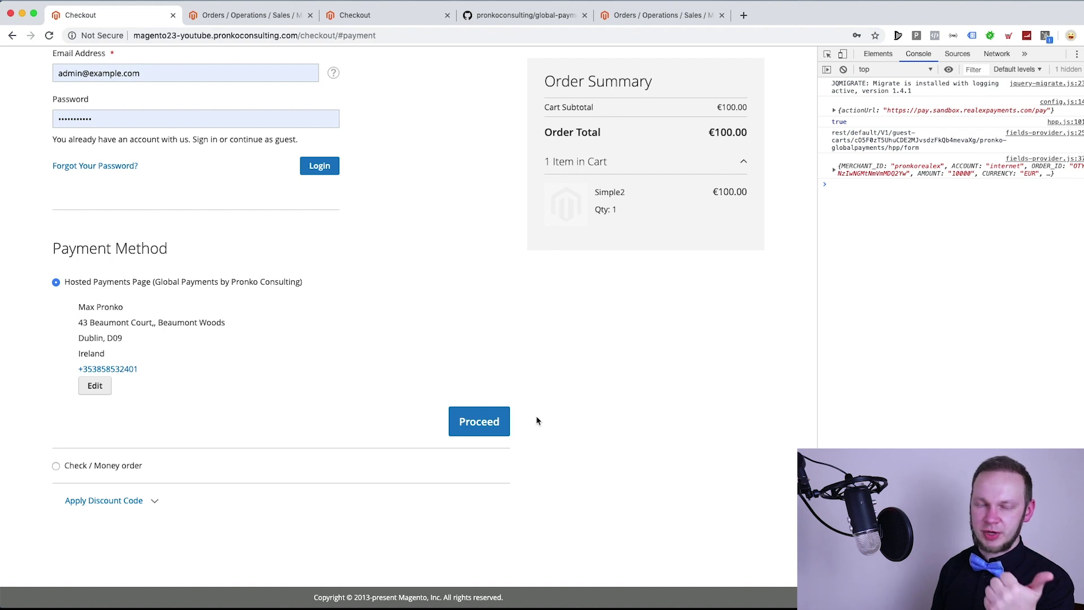
{"action": "left_click", "coordinate": [485, 422]}
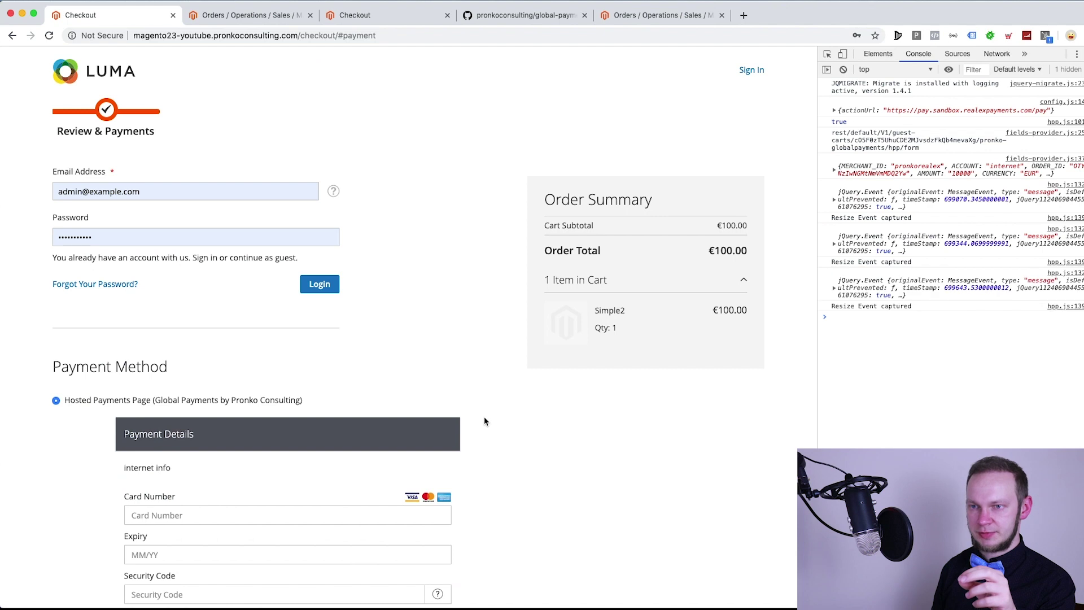
{"action": "scroll", "coordinate": [484, 421], "scroll_direction": "down", "scroll_amount": 1}
{"action": "scroll", "coordinate": [484, 421], "scroll_direction": "down", "scroll_amount": 5}
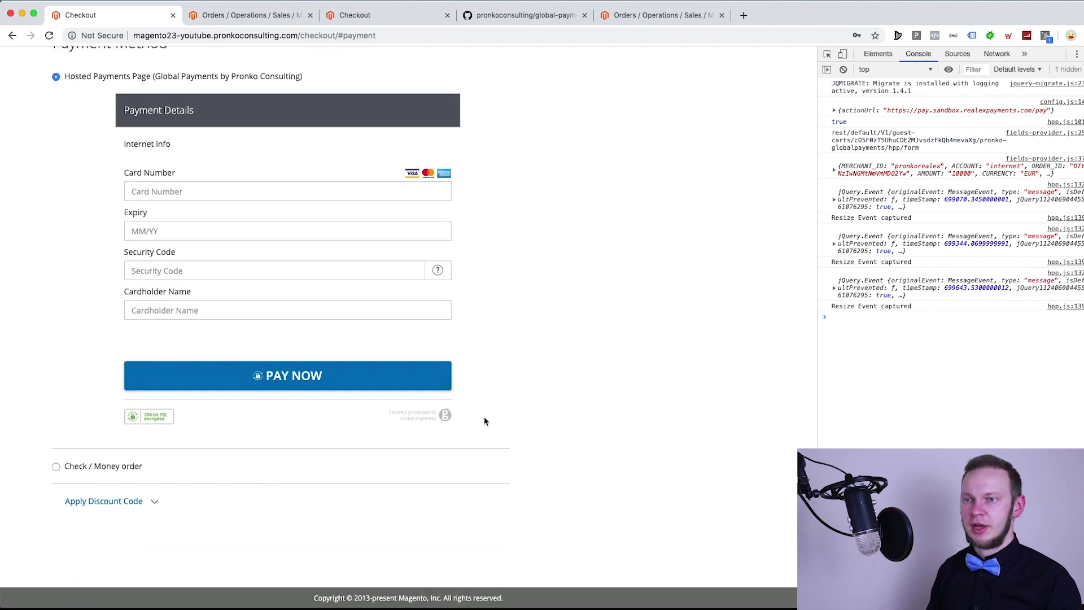
{"action": "left_click", "coordinate": [230, 182]}
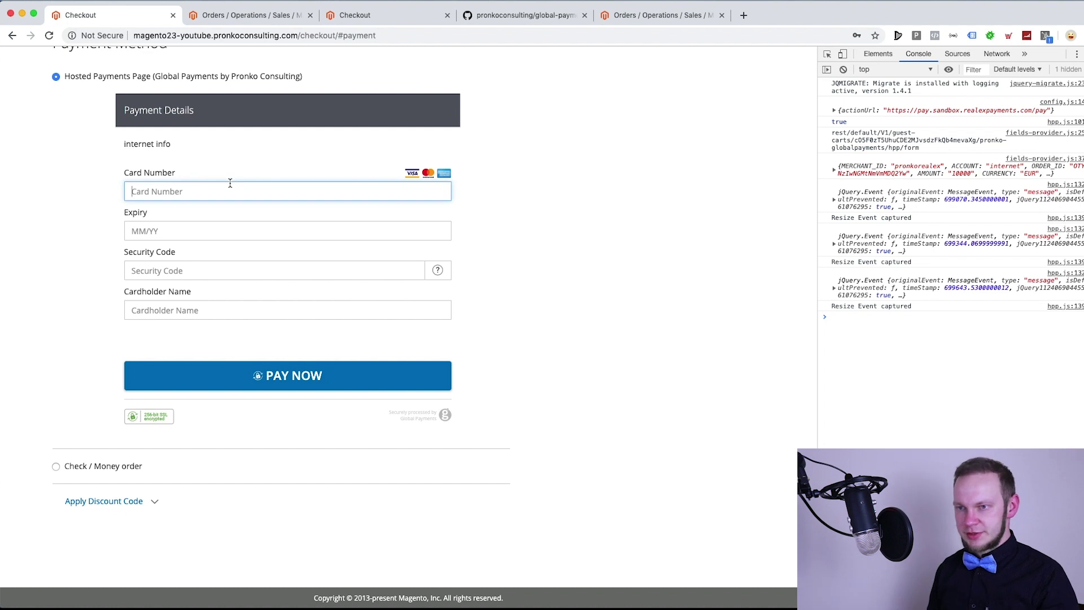
Reload the magento23-youtube admin orders list to check for a new order, and return to the checkout payment form.
{"action": "left_click", "coordinate": [248, 16]}
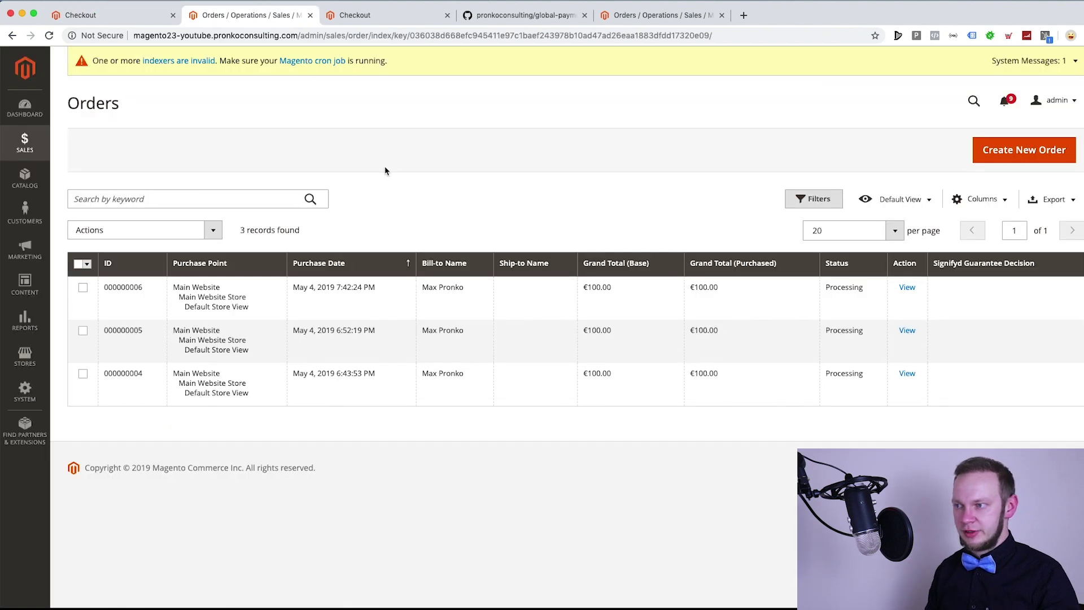
{"action": "key", "text": "super+r"}
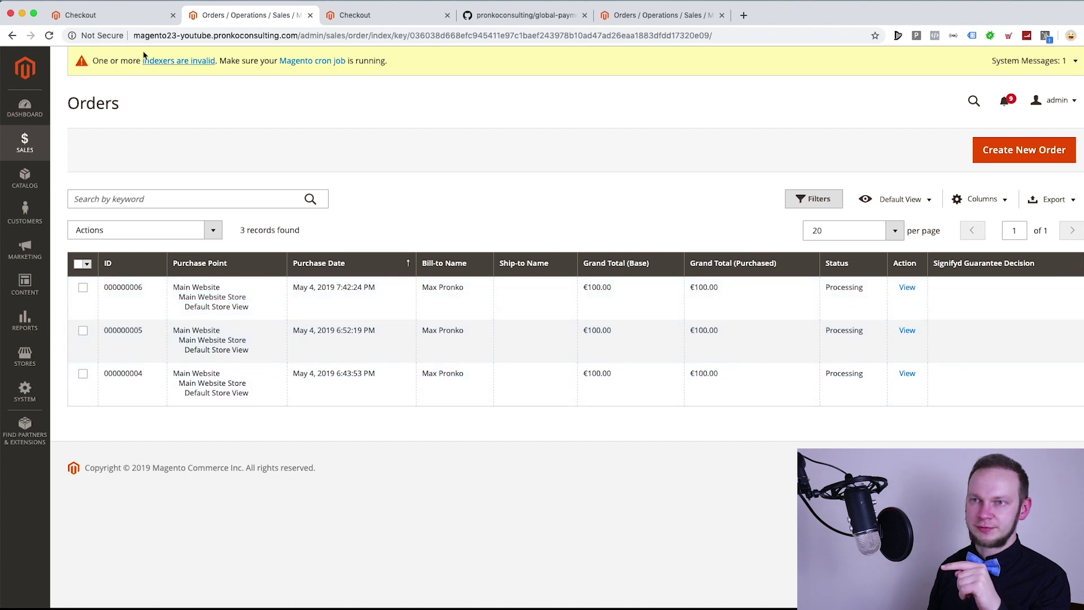
{"action": "left_click", "coordinate": [128, 16]}
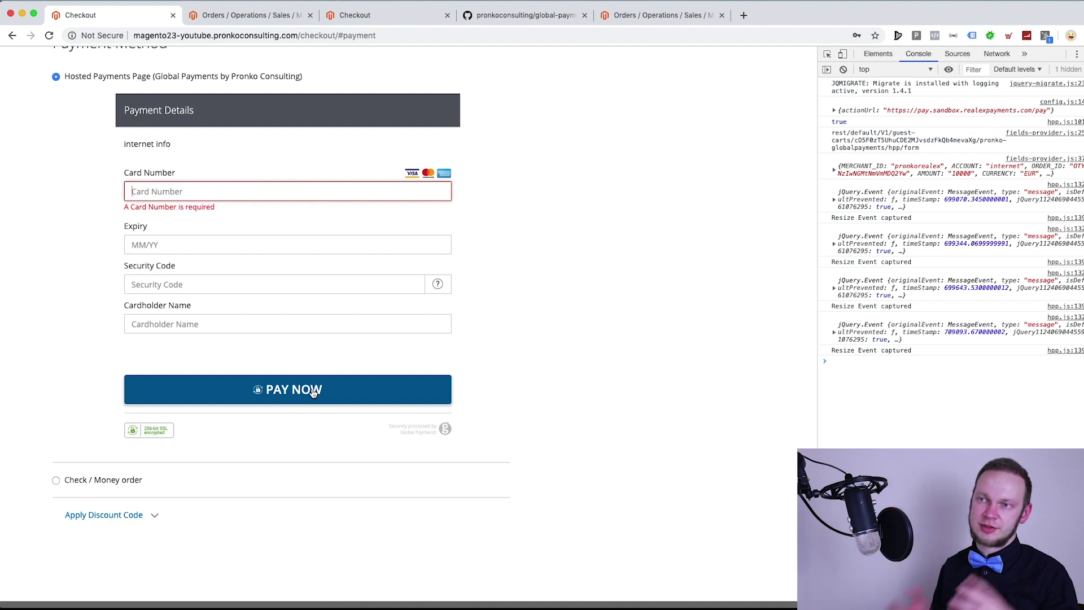
Switch to the global-payments repository on GitHub and look over its module folders and README.
{"action": "left_click", "coordinate": [550, 18]}
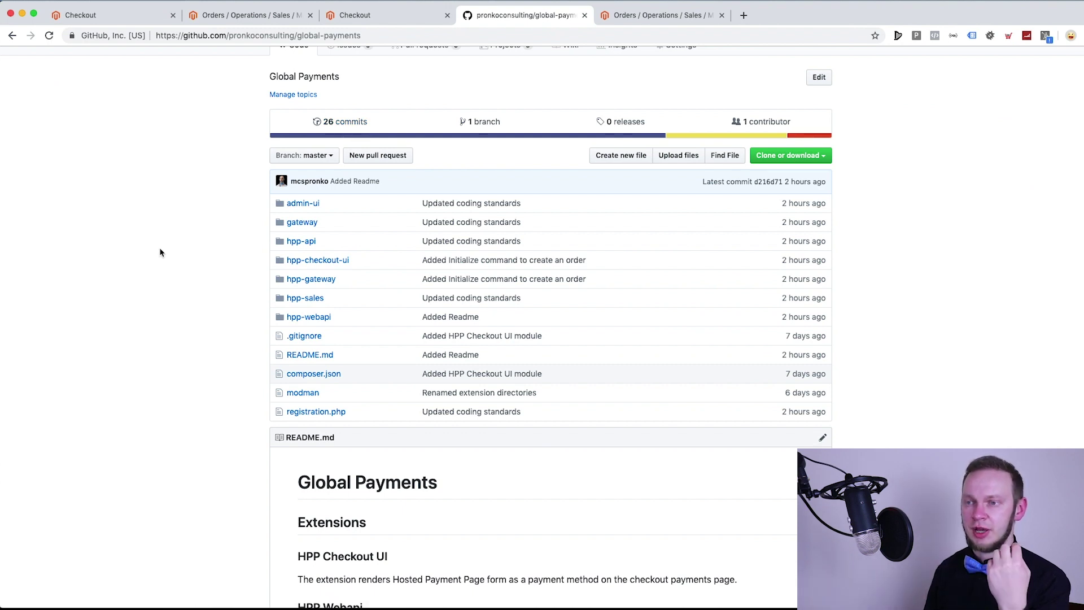
{"action": "scroll", "coordinate": [159, 252], "scroll_direction": "down", "scroll_amount": 1}
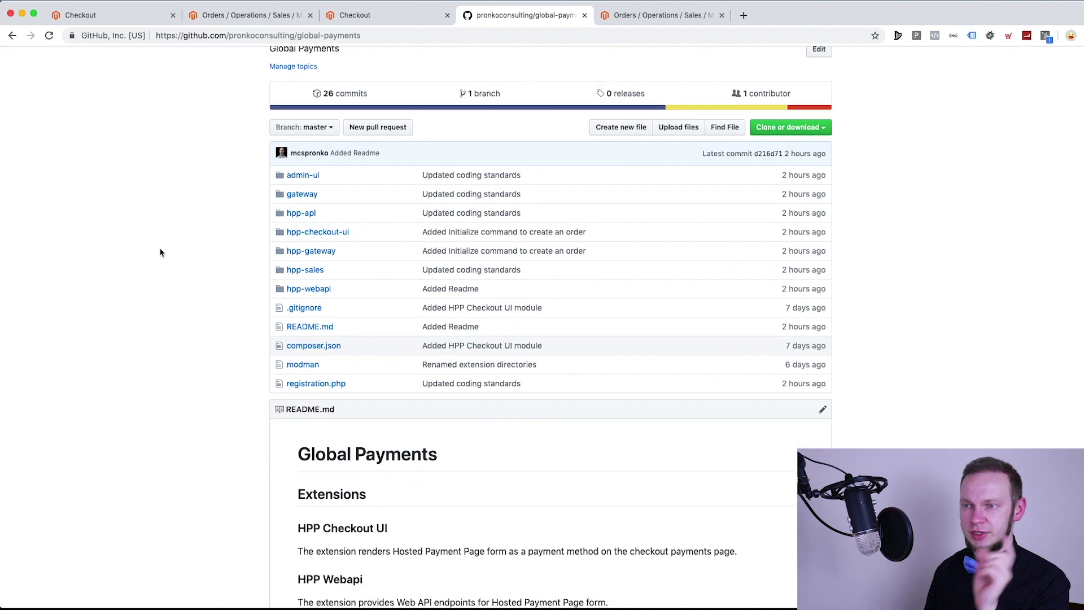
{"action": "scroll", "coordinate": [384, 235], "scroll_direction": "up", "scroll_amount": 3}
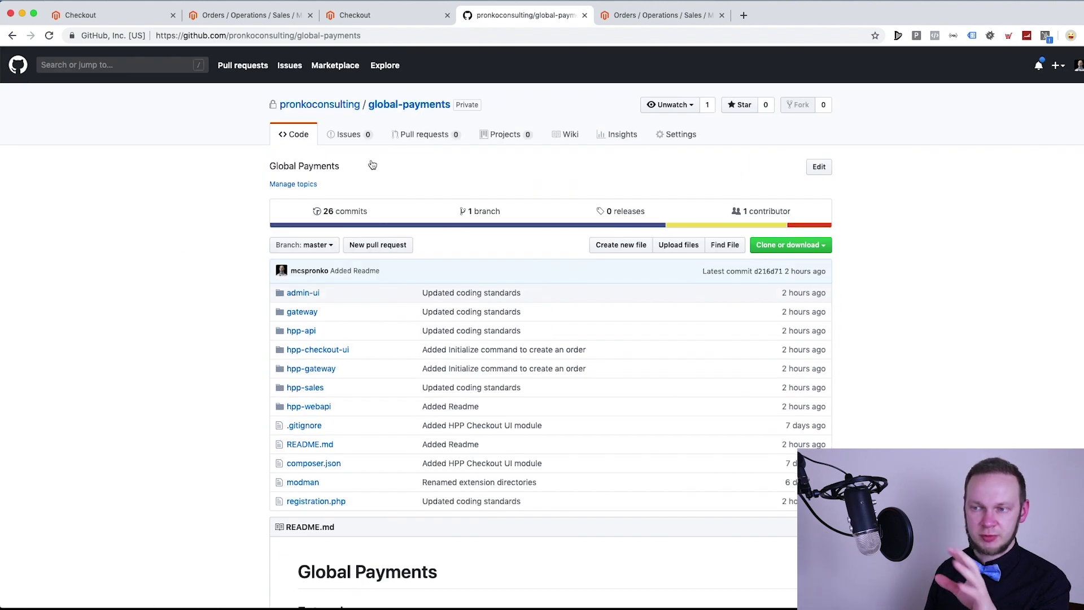
{"action": "scroll", "coordinate": [382, 164], "scroll_direction": "down", "scroll_amount": 4}
{"action": "scroll", "coordinate": [368, 183], "scroll_direction": "up", "scroll_amount": 2}
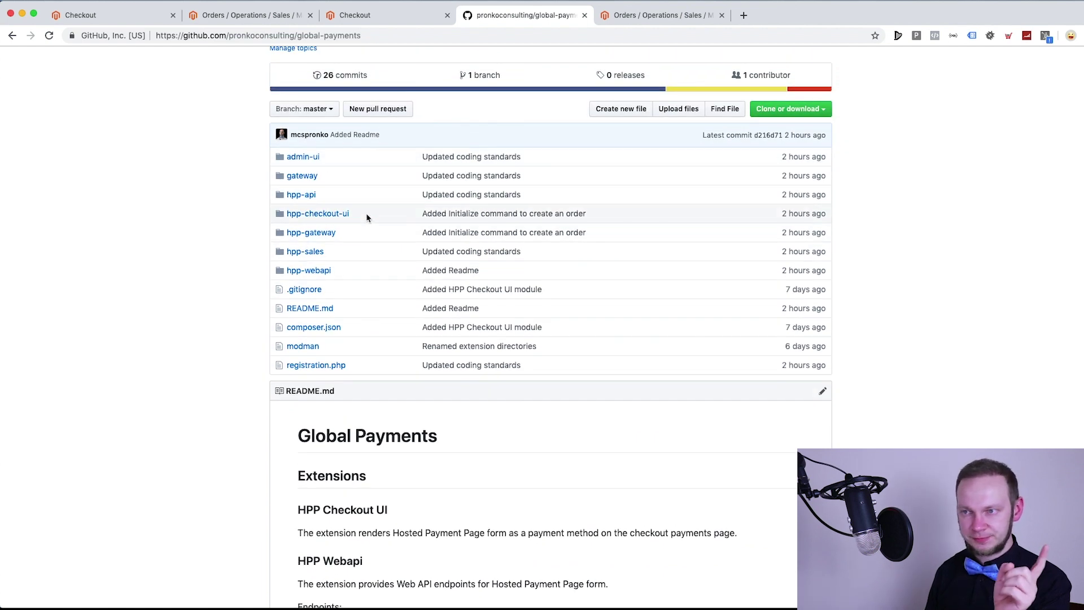
Examine the hpp-checkout-ui module down to its view/frontend/web folder and return to the repository root.
{"action": "left_click", "coordinate": [320, 217]}
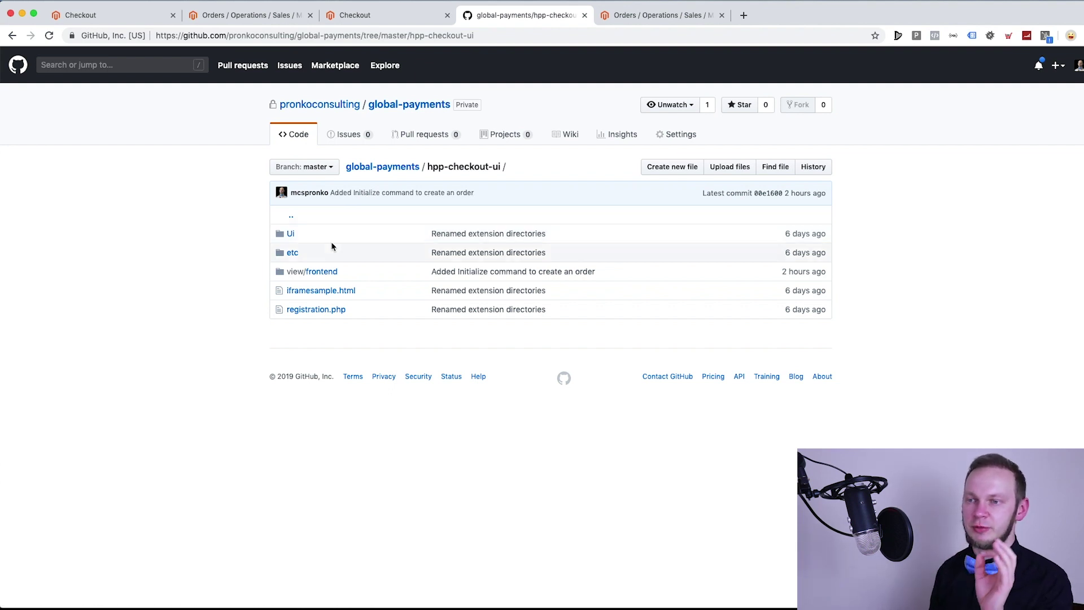
{"action": "left_click", "coordinate": [323, 277]}
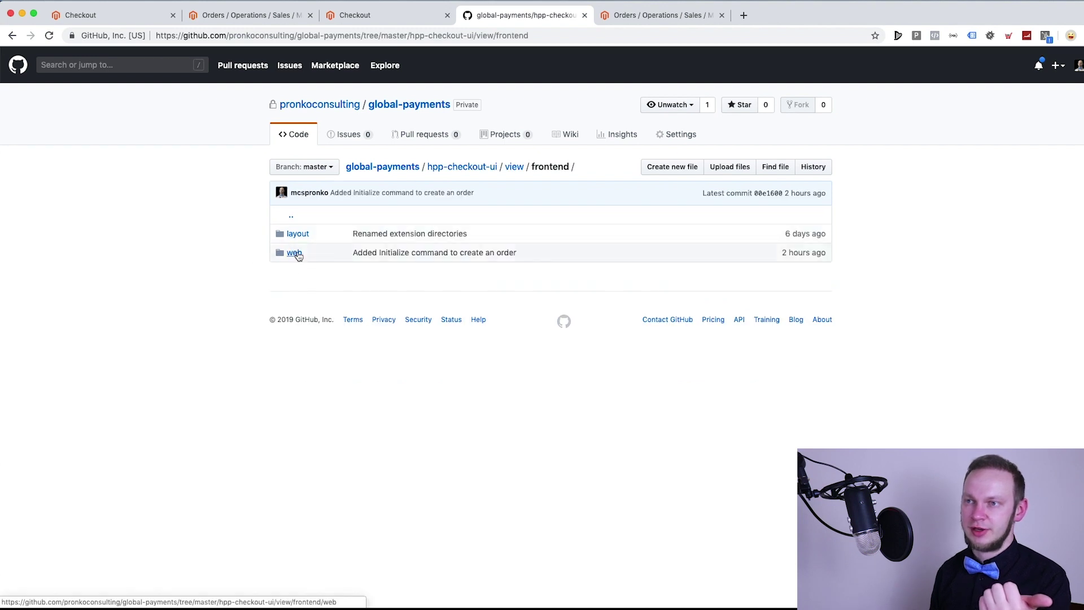
{"action": "left_click", "coordinate": [294, 253]}
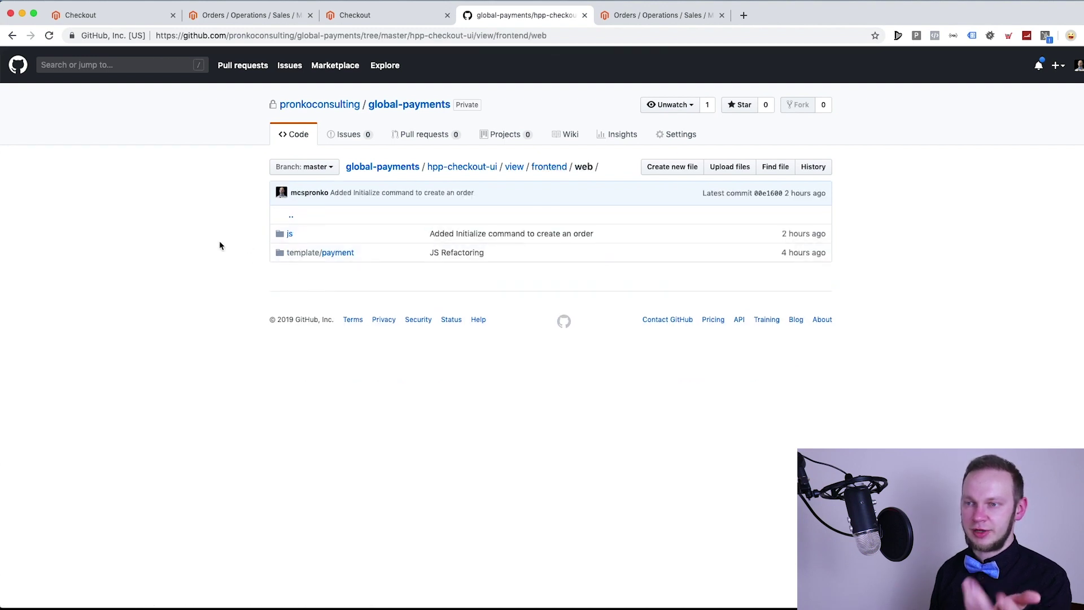
{"action": "left_click", "coordinate": [548, 168]}
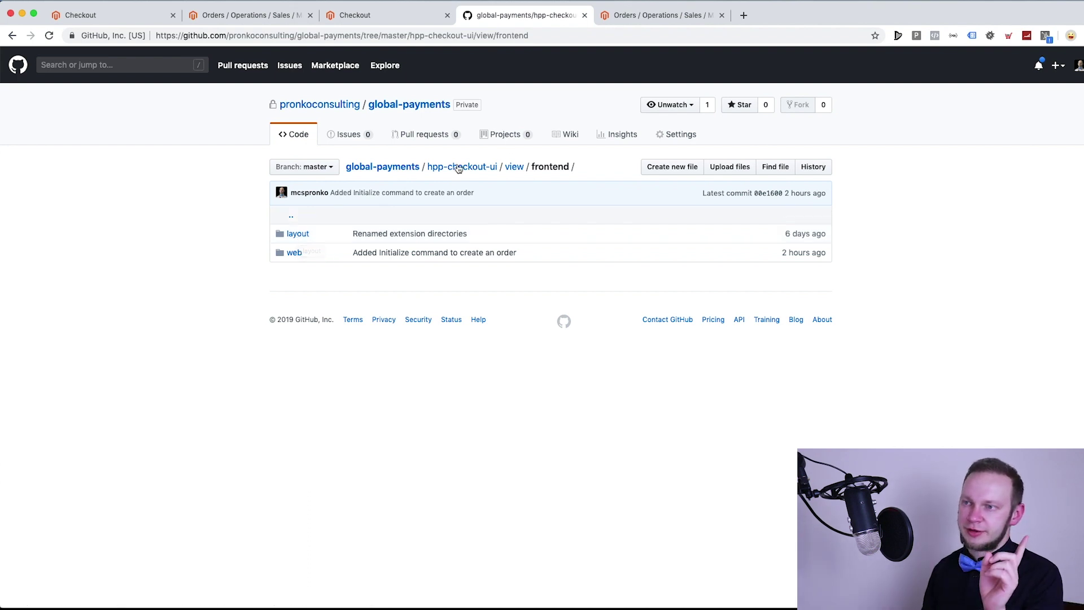
{"action": "left_click", "coordinate": [476, 170]}
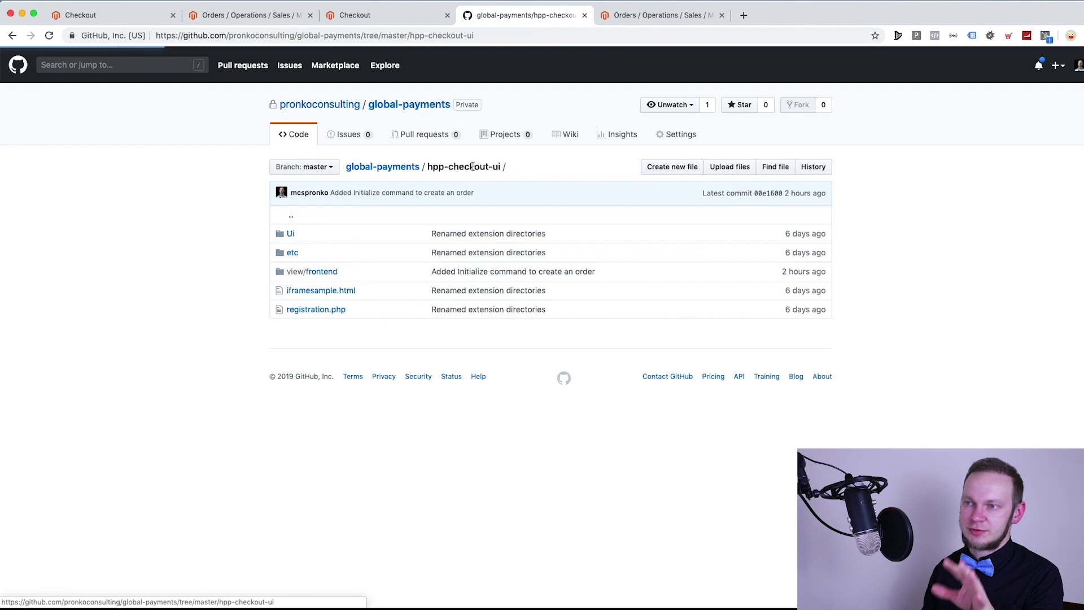
{"action": "left_click", "coordinate": [383, 171]}
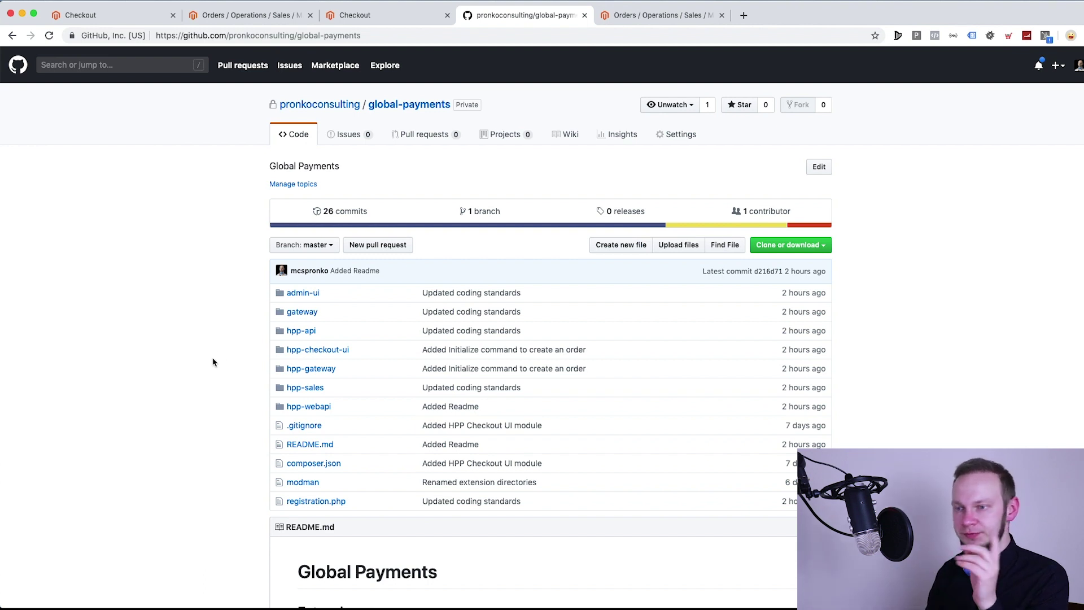
Examine the hpp-gateway module and its Gateway folder, and return to the repository root.
{"action": "scroll", "coordinate": [213, 361], "scroll_direction": "down", "scroll_amount": 3}
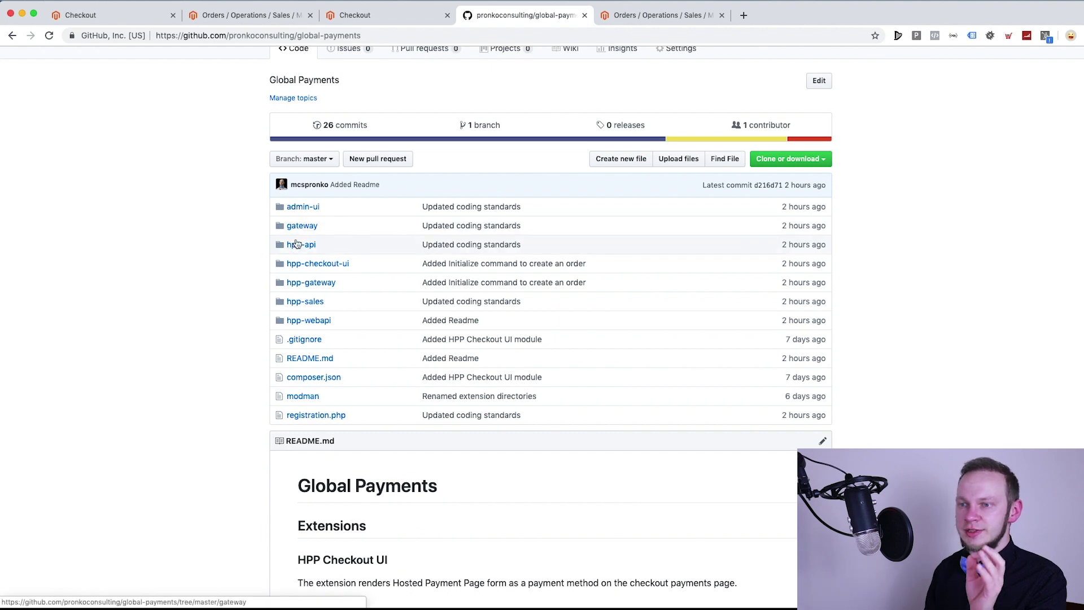
{"action": "left_click", "coordinate": [332, 283]}
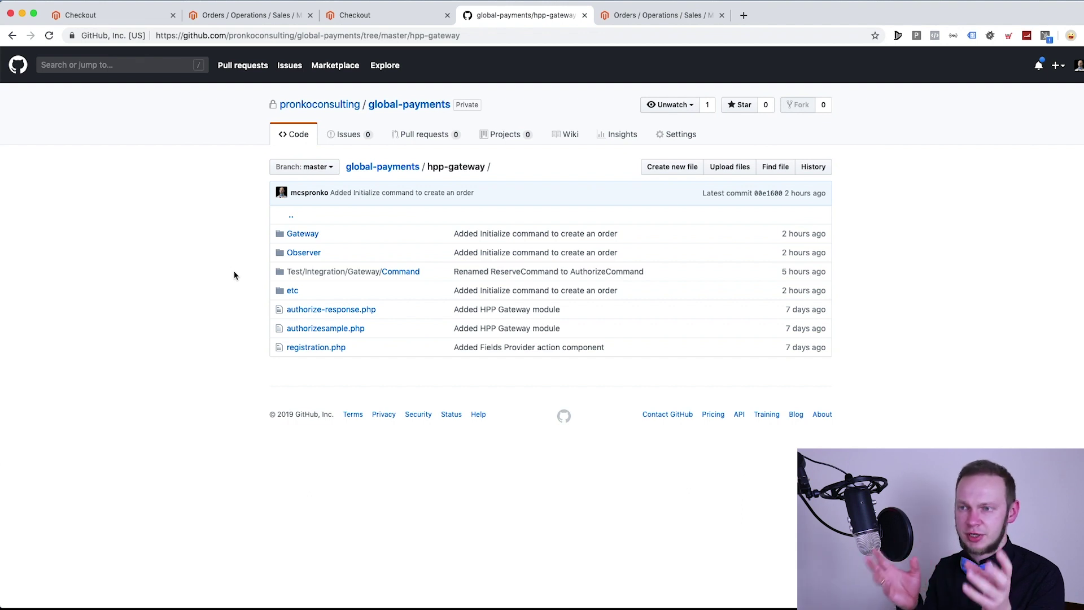
{"action": "left_click", "coordinate": [311, 240]}
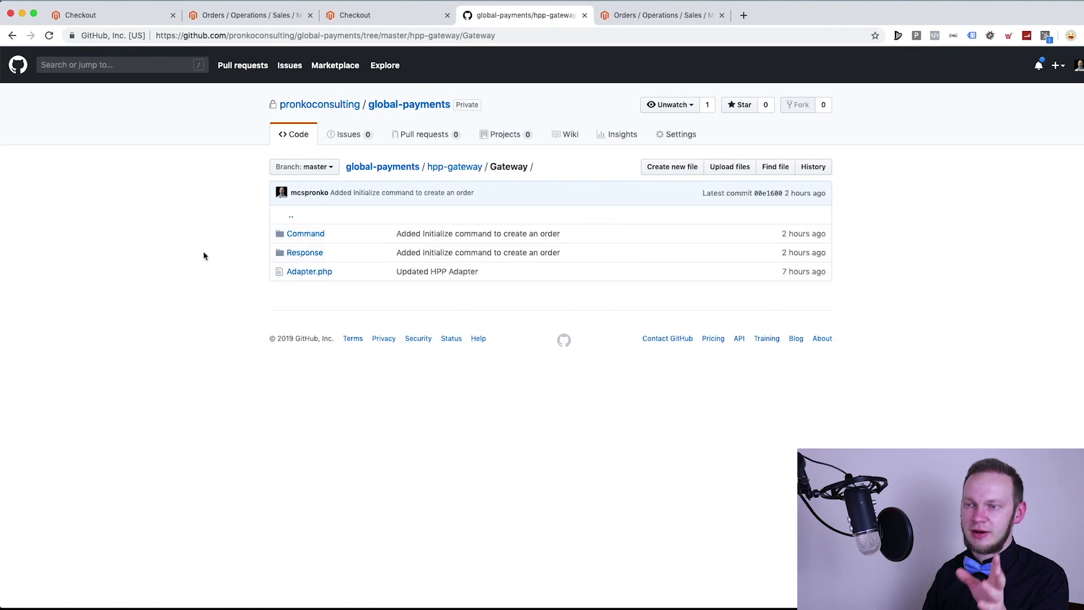
{"action": "left_click", "coordinate": [12, 36]}
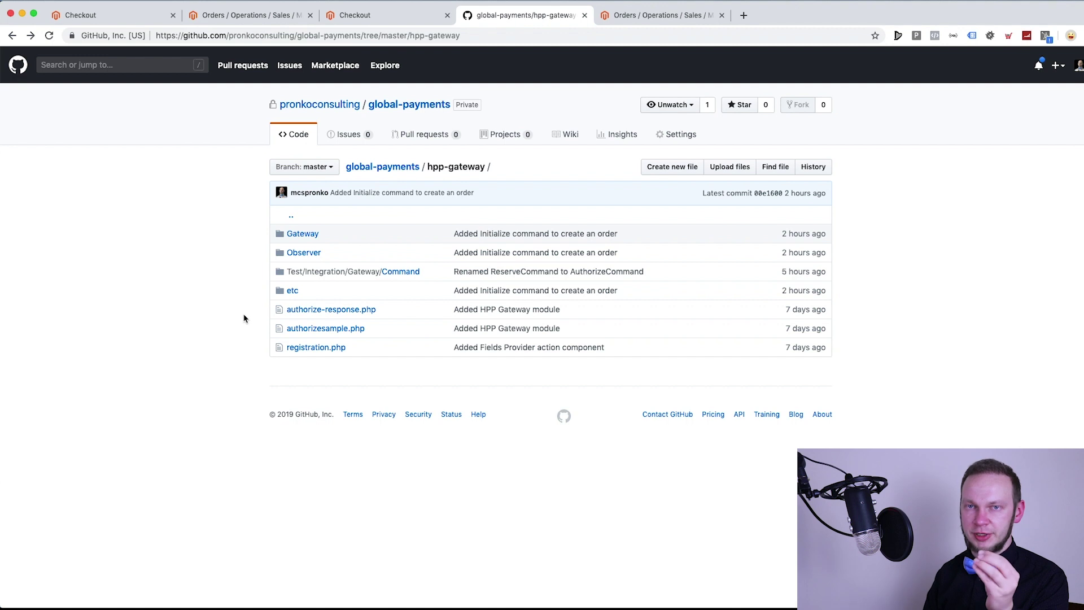
{"action": "left_click", "coordinate": [404, 170]}
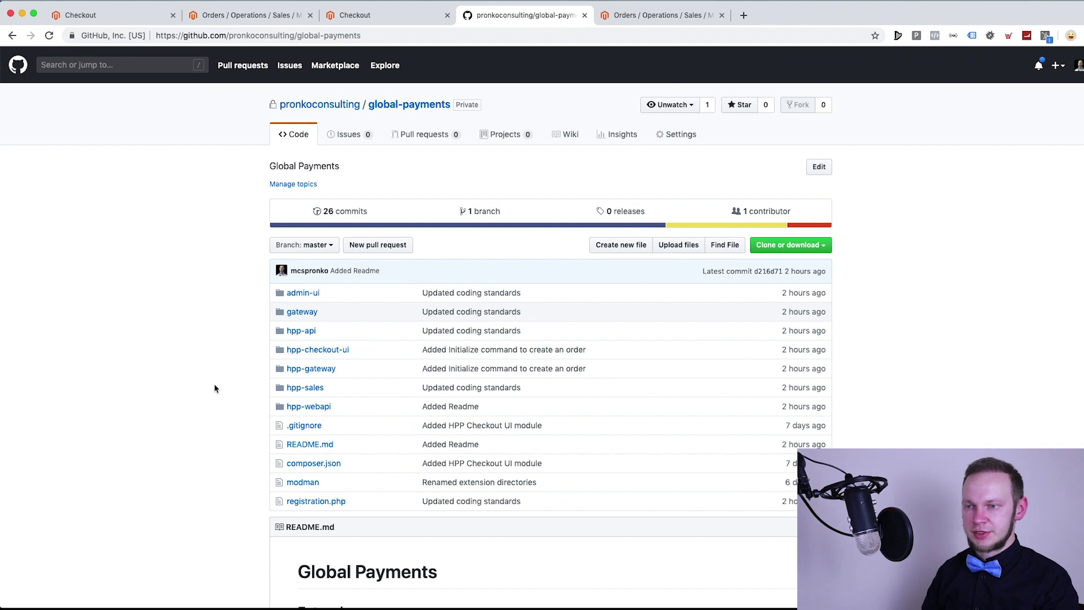
Examine the hpp-api module and the interfaces in its Api folder, and return to the repository root.
{"action": "scroll", "coordinate": [220, 389], "scroll_direction": "down", "scroll_amount": 2}
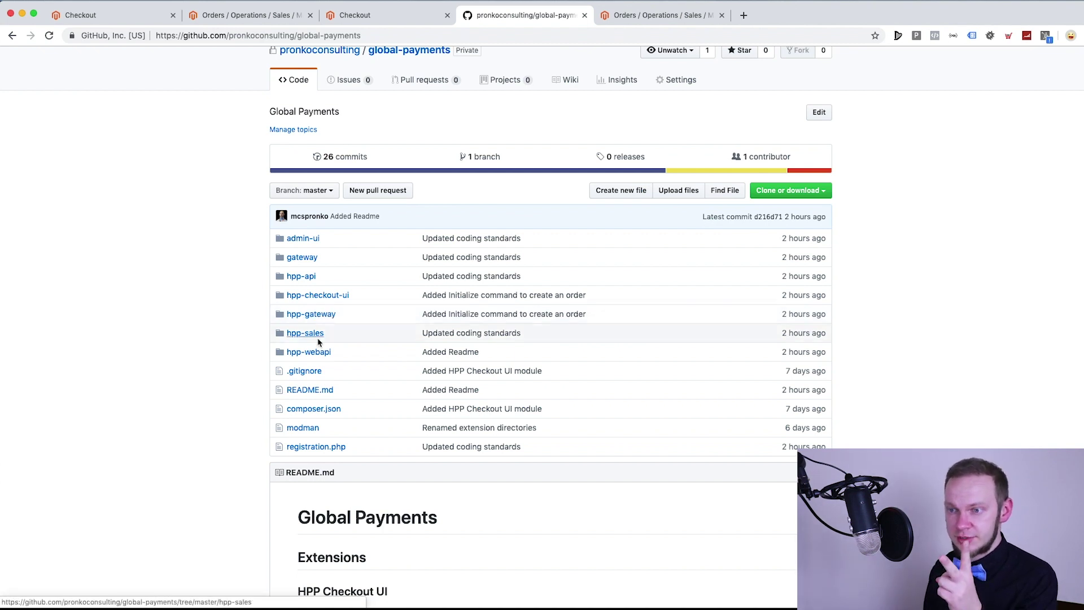
{"action": "left_click", "coordinate": [314, 279]}
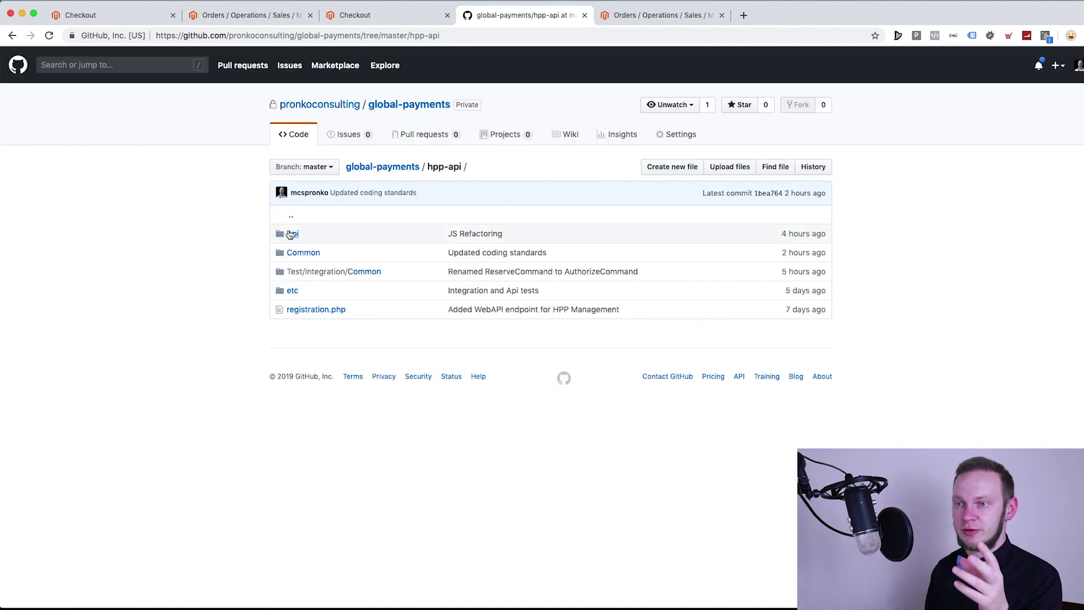
{"action": "left_click", "coordinate": [293, 236]}
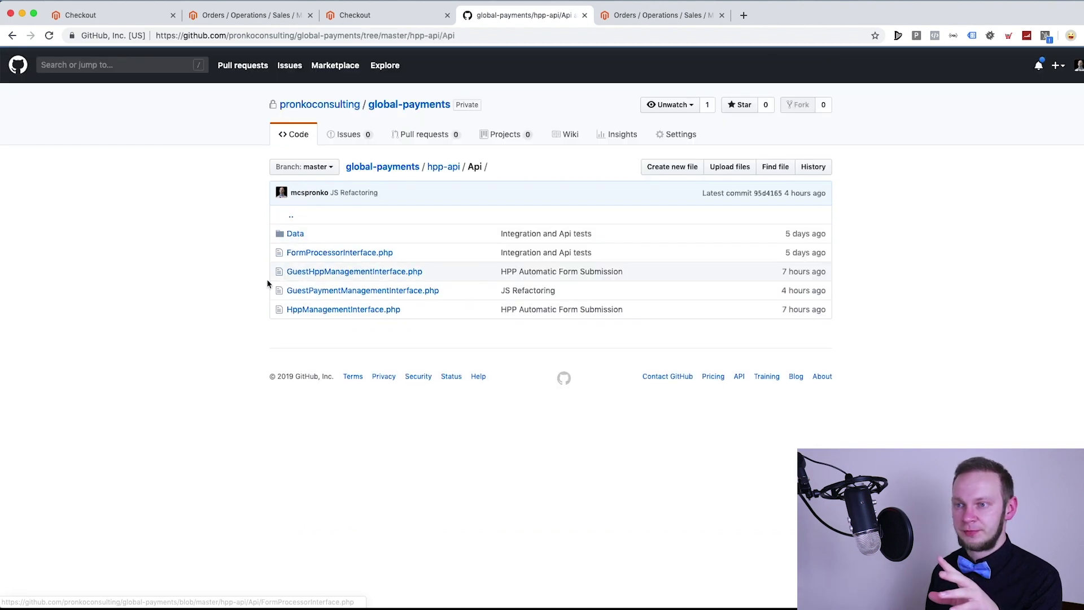
{"action": "left_click", "coordinate": [12, 35]}
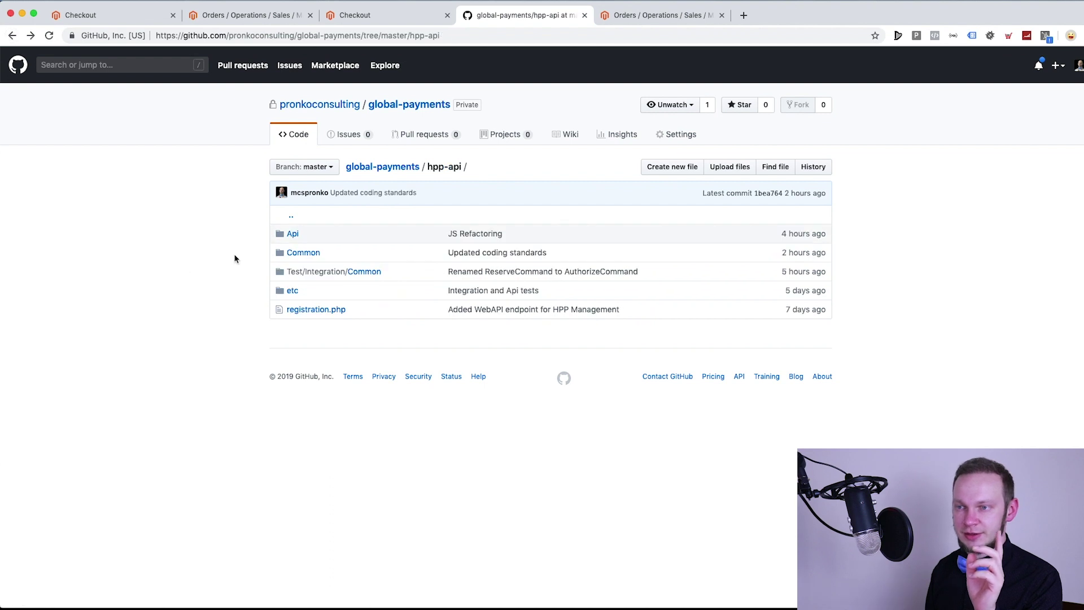
{"action": "left_click", "coordinate": [409, 174]}
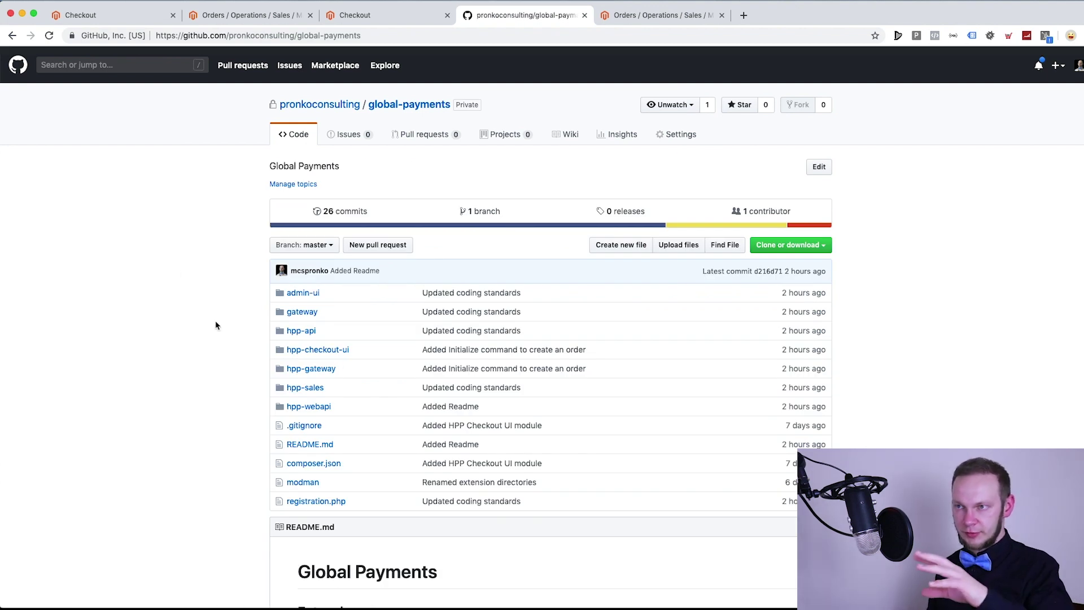
Examine the hpp-webapi module and its etc configuration folder, and return to the repository's module list.
{"action": "scroll", "coordinate": [215, 325], "scroll_direction": "down", "scroll_amount": 1}
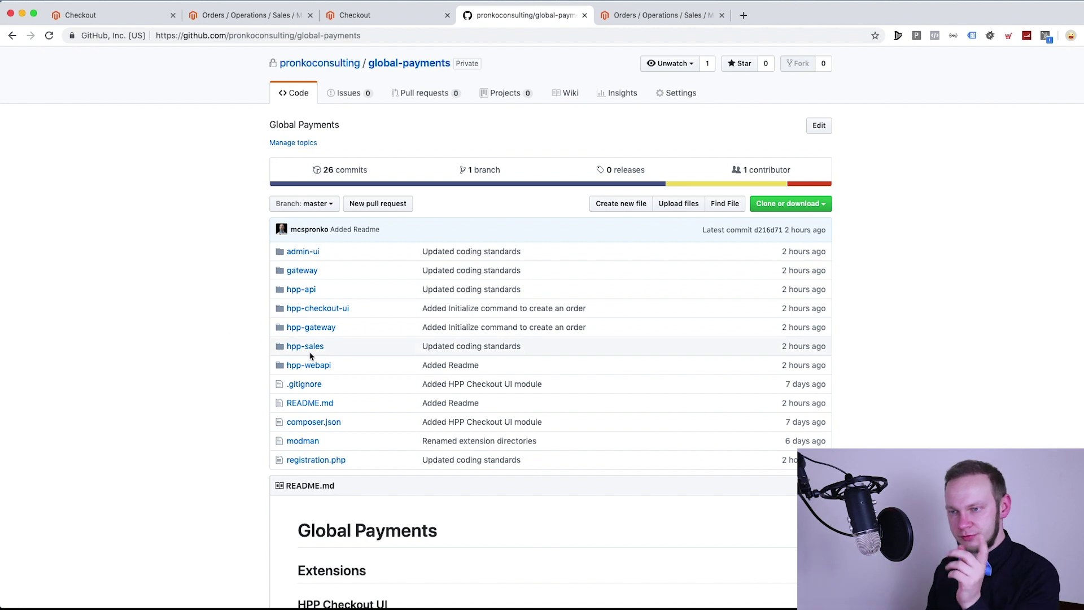
{"action": "scroll", "coordinate": [255, 372], "scroll_direction": "down", "scroll_amount": 1}
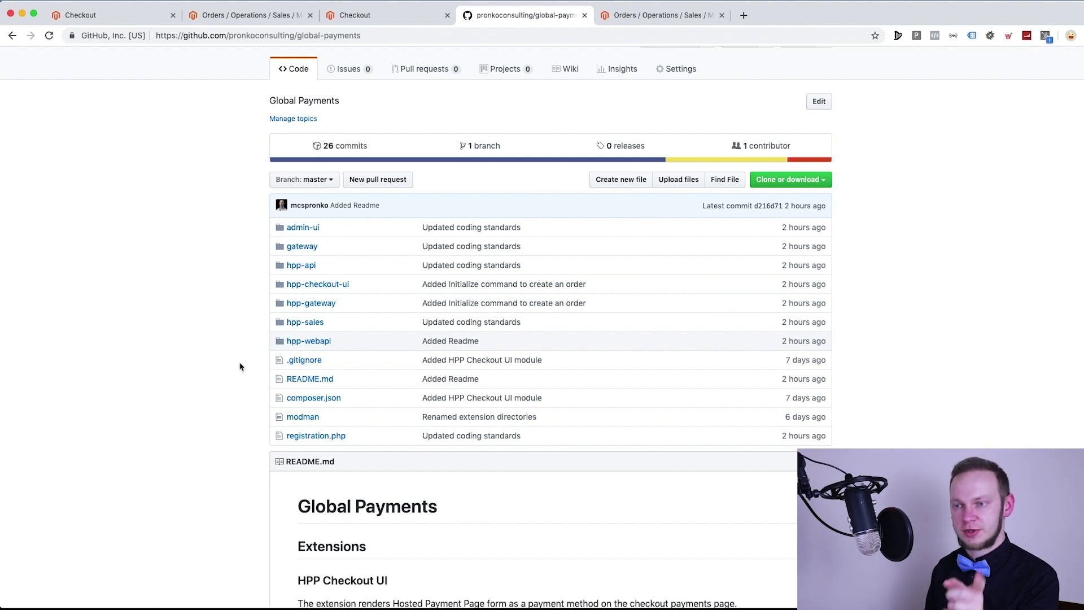
{"action": "left_click", "coordinate": [326, 345]}
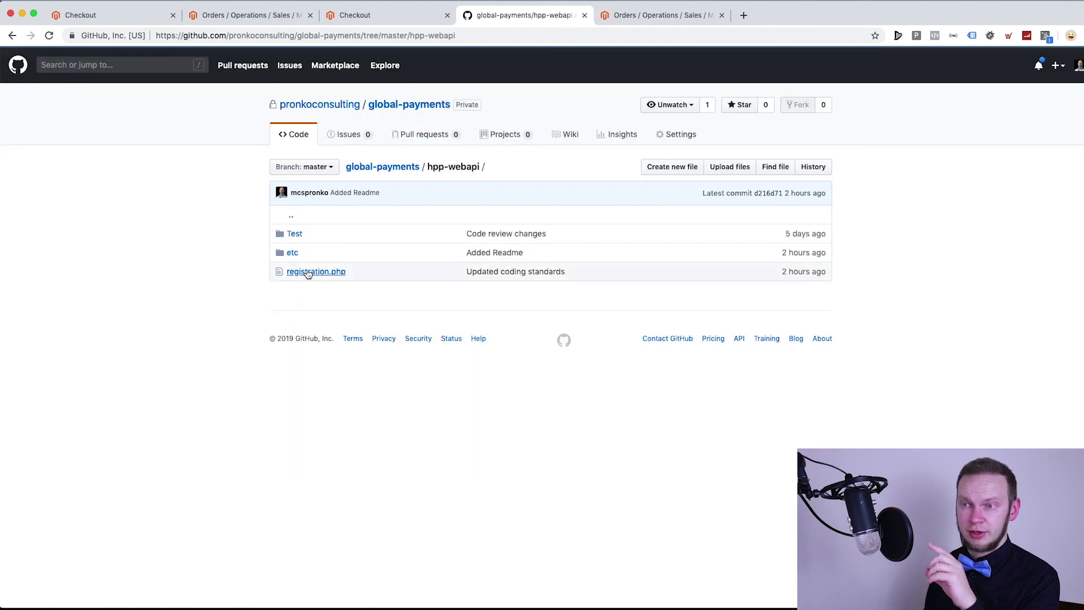
{"action": "left_click", "coordinate": [293, 252]}
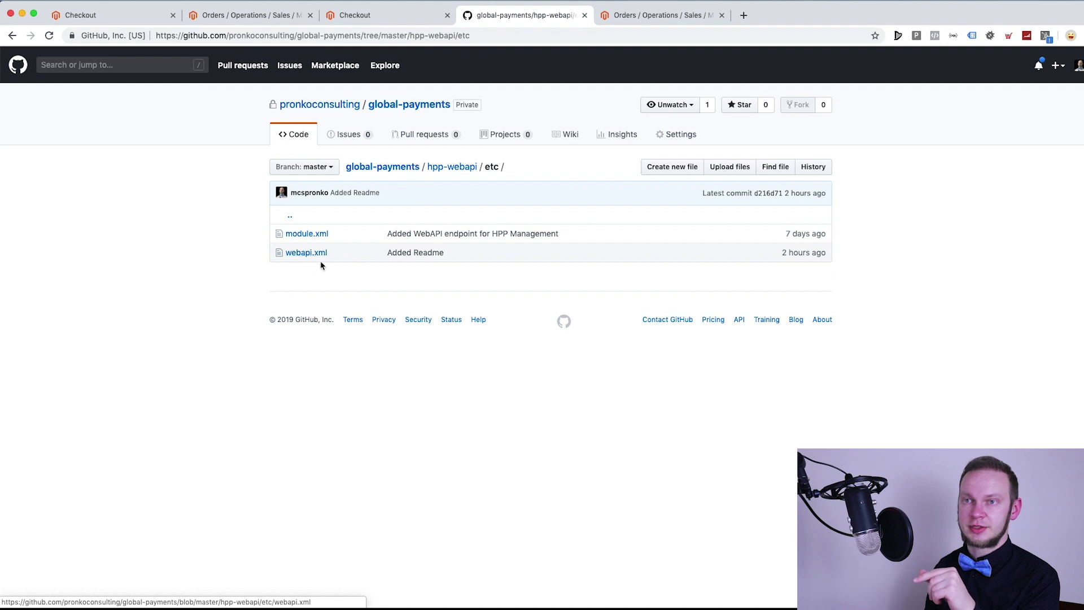
{"action": "left_click", "coordinate": [12, 35]}
{"action": "left_click", "coordinate": [12, 35]}
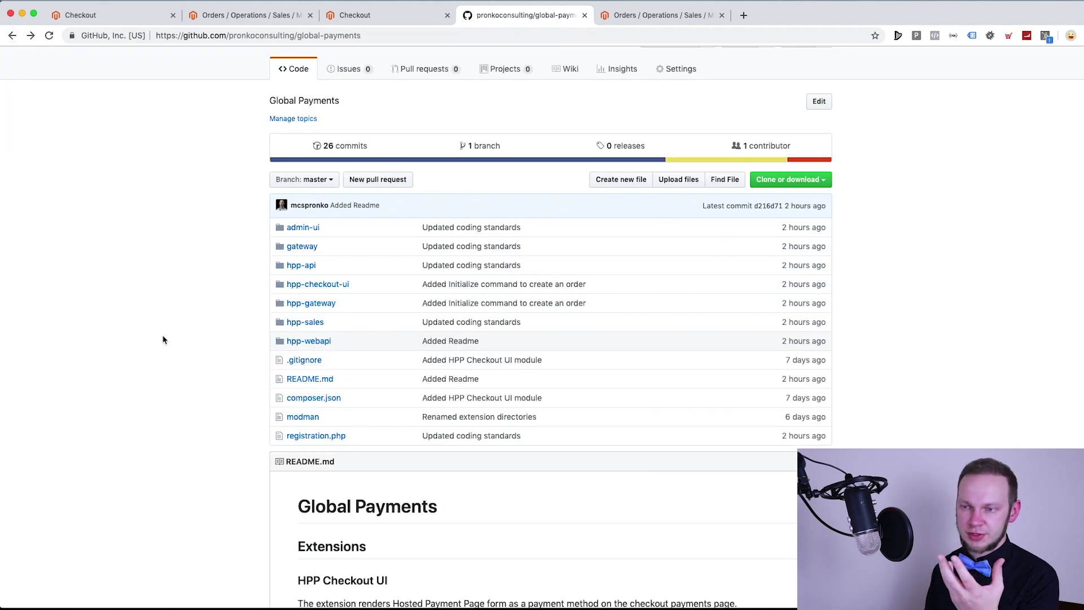
{"action": "scroll", "coordinate": [163, 340], "scroll_direction": "down", "scroll_amount": 2}
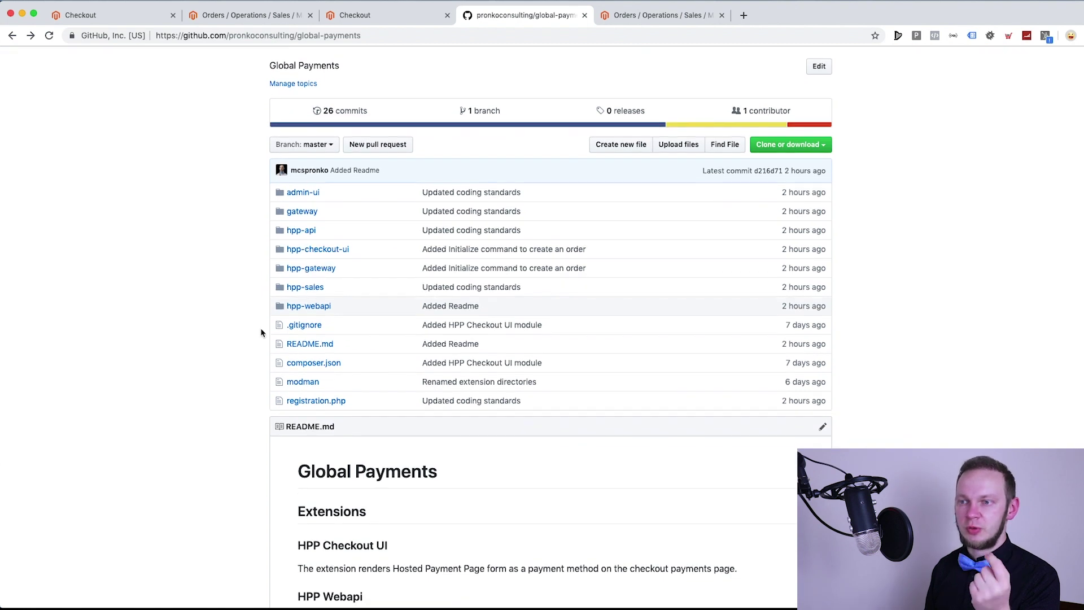